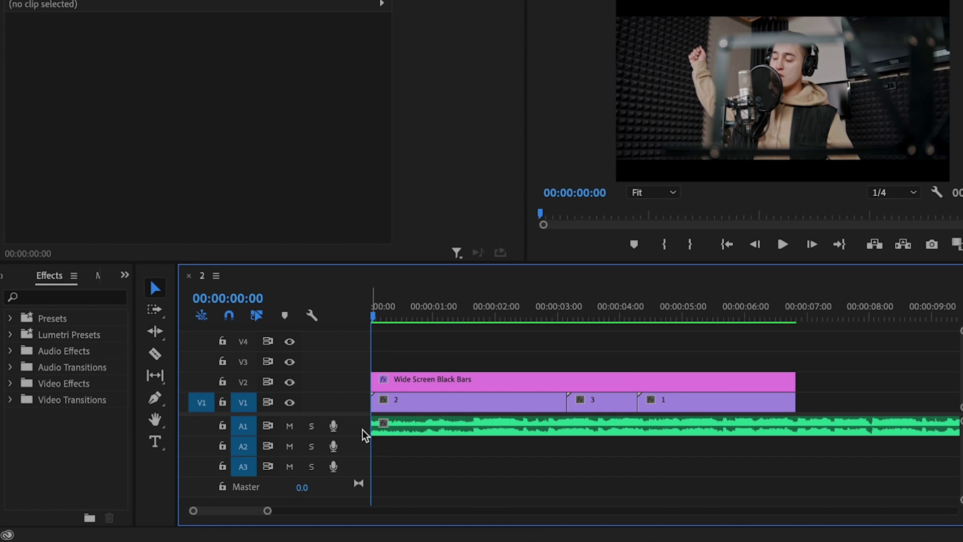
Expand the A1 audio track to show its waveform, play the song, then return to the start
{"action": "double_click", "coordinate": [337, 468]}
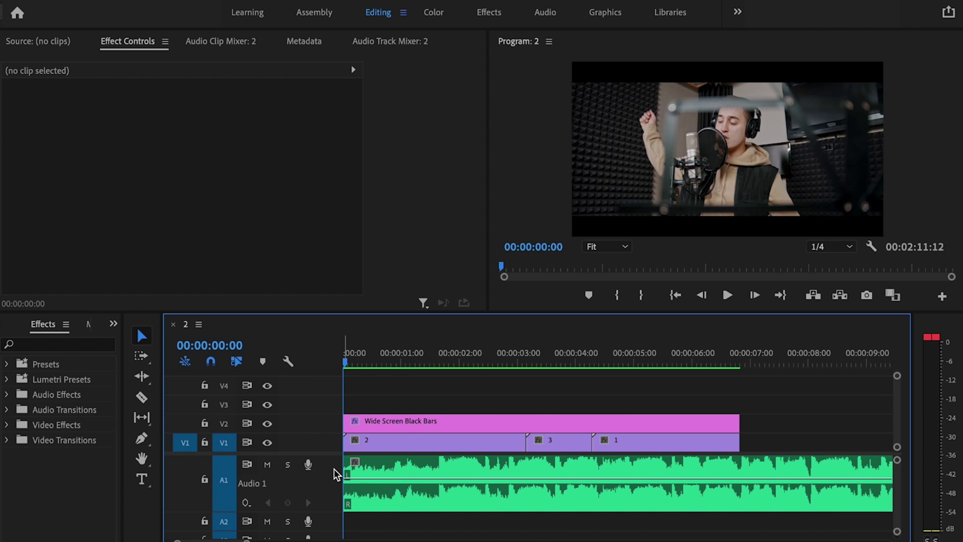
{"action": "key", "text": "space"}
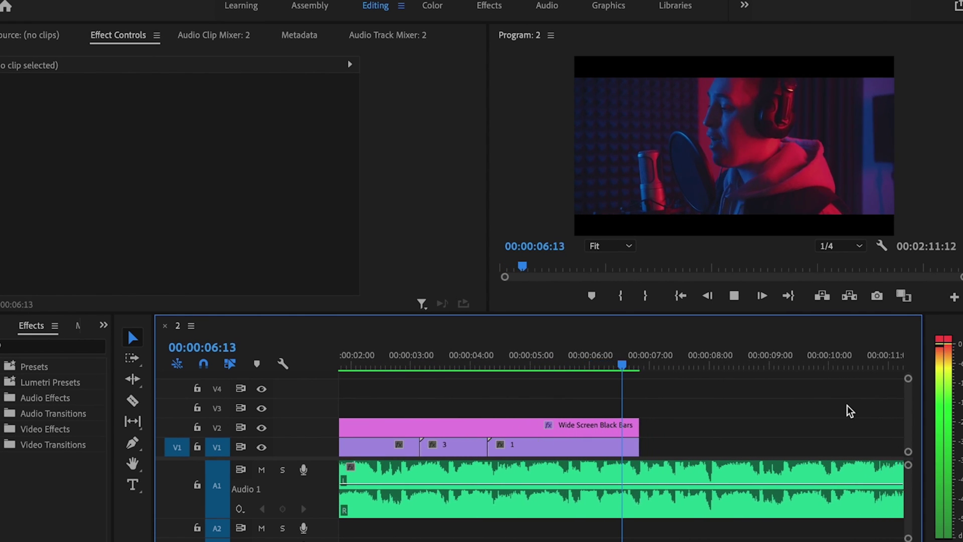
{"action": "left_click", "coordinate": [734, 297]}
{"action": "left_click", "coordinate": [681, 295]}
{"action": "left_click", "coordinate": [399, 454]}
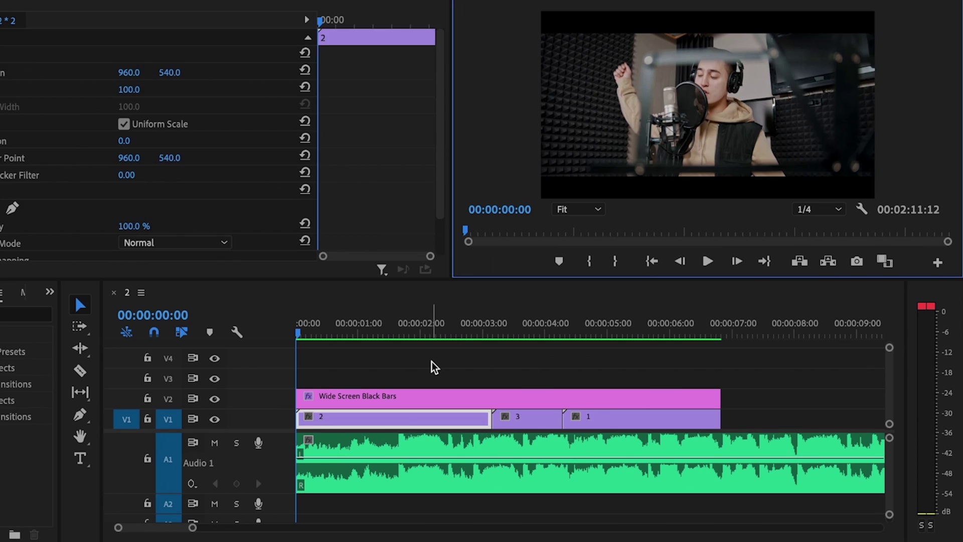
Drop sequence markers on the bass hits while the song plays, then return to the start
{"action": "left_click", "coordinate": [469, 389]}
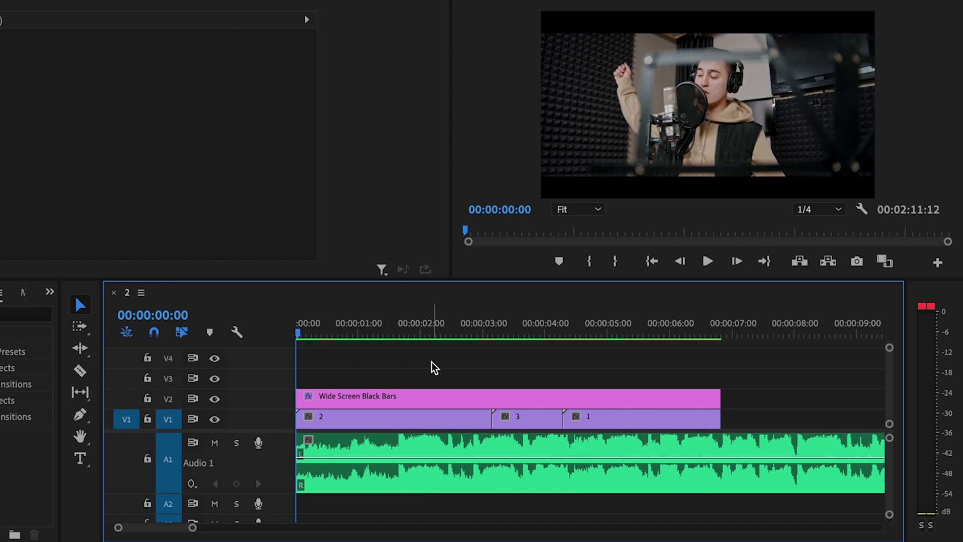
{"action": "key", "text": "space"}
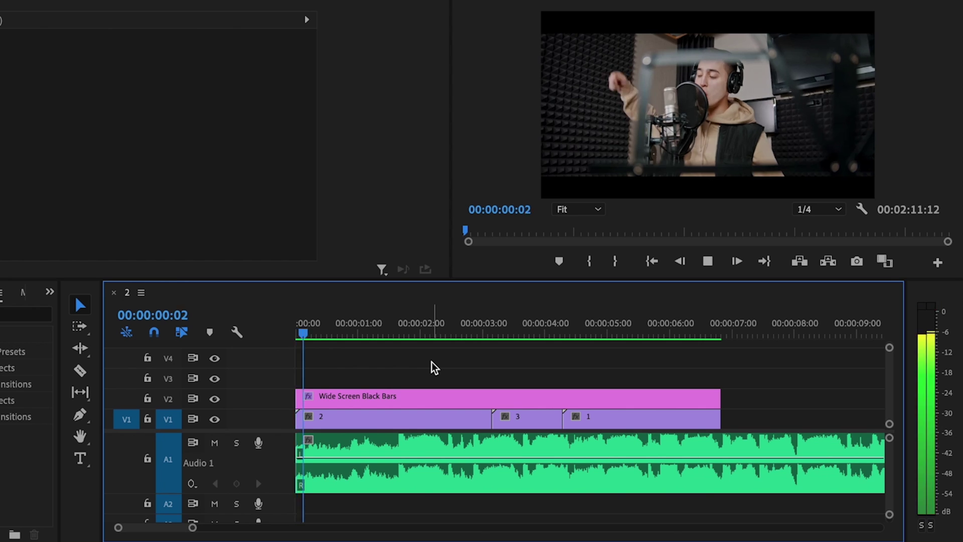
{"action": "key", "text": "m"}
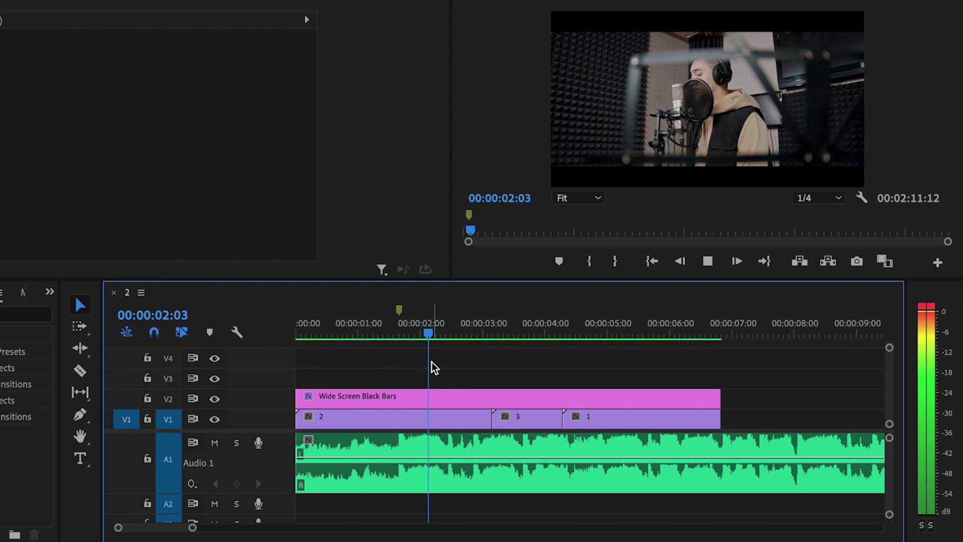
{"action": "key", "text": "m"}
{"action": "key", "text": "m"}
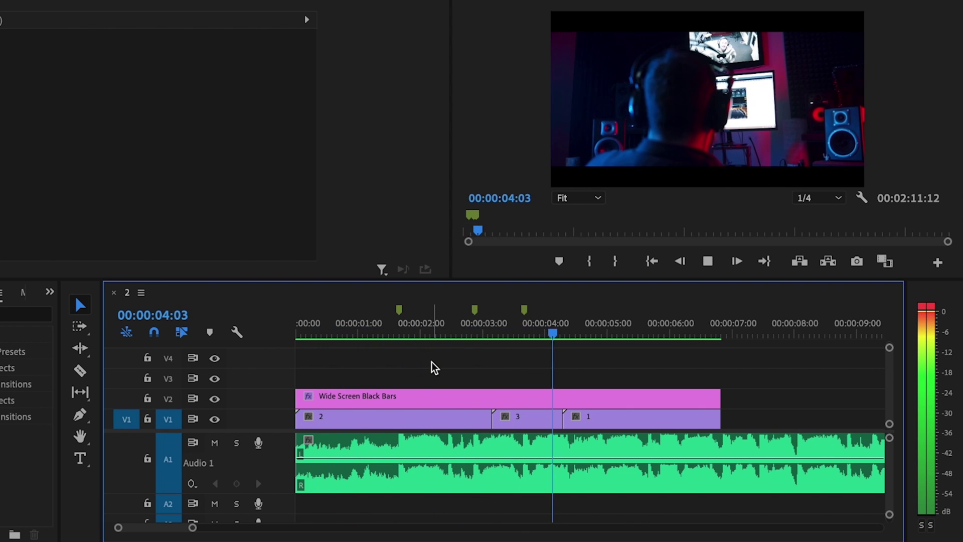
{"action": "key", "text": "m"}
{"action": "key", "text": "m"}
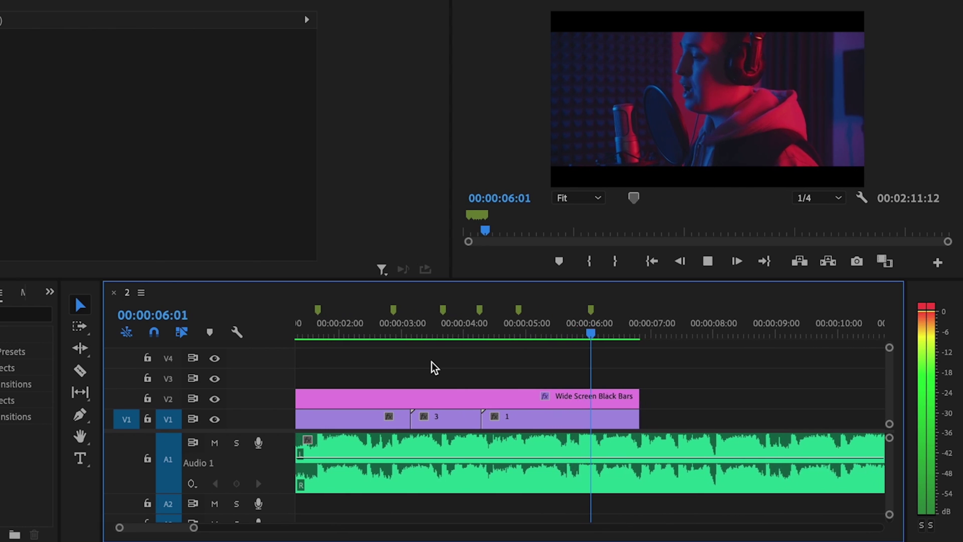
{"action": "key", "text": "m"}
{"action": "key", "text": "m"}
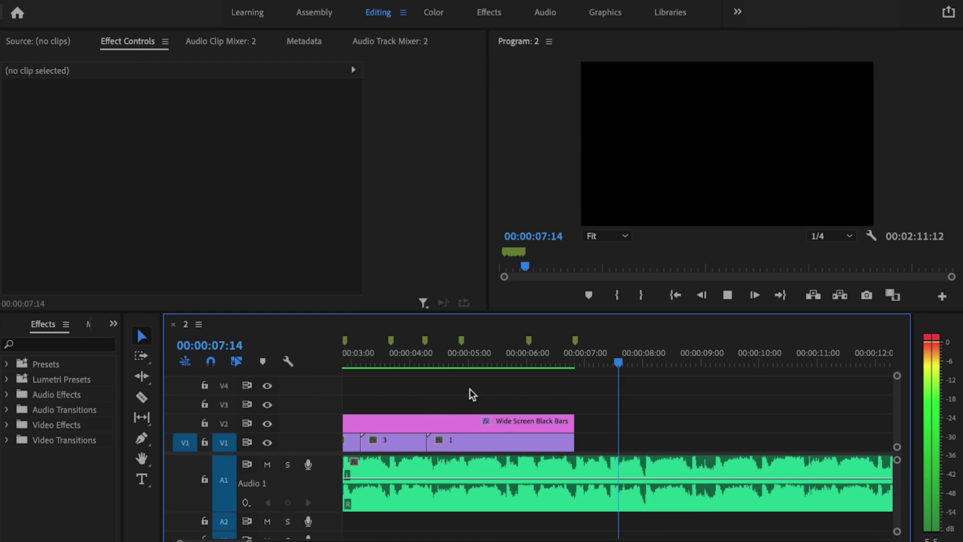
{"action": "left_click", "coordinate": [674, 299]}
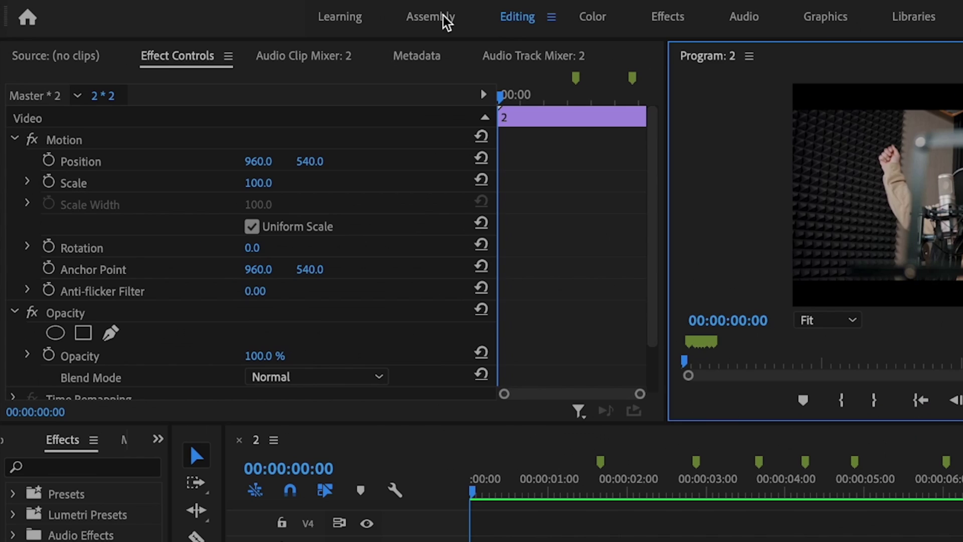
Create a 1920×1080 adjustment layer and place it on track V3 at the first beat marker
{"action": "left_click", "coordinate": [315, 13]}
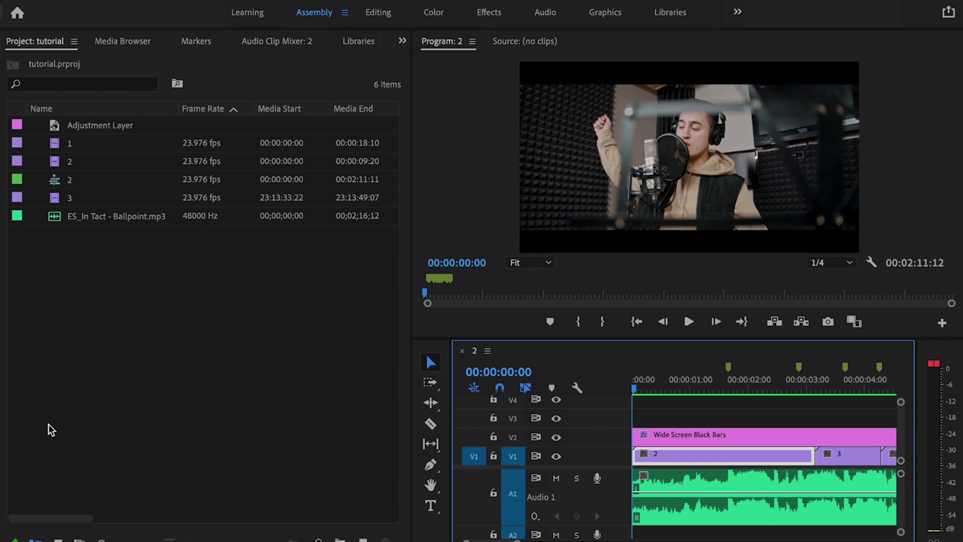
{"action": "right_click", "coordinate": [159, 329]}
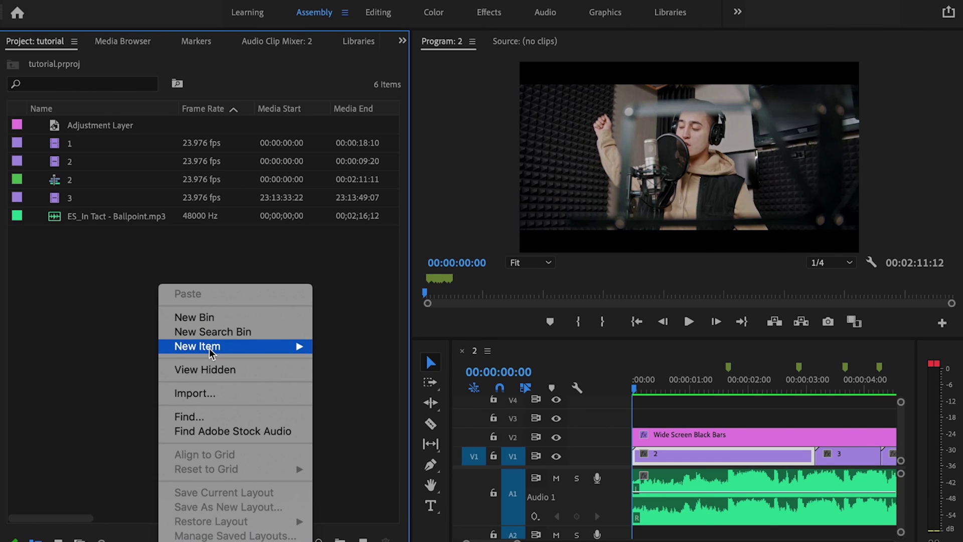
{"action": "mouse_move", "coordinate": [214, 351]}
{"action": "left_click", "coordinate": [372, 391]}
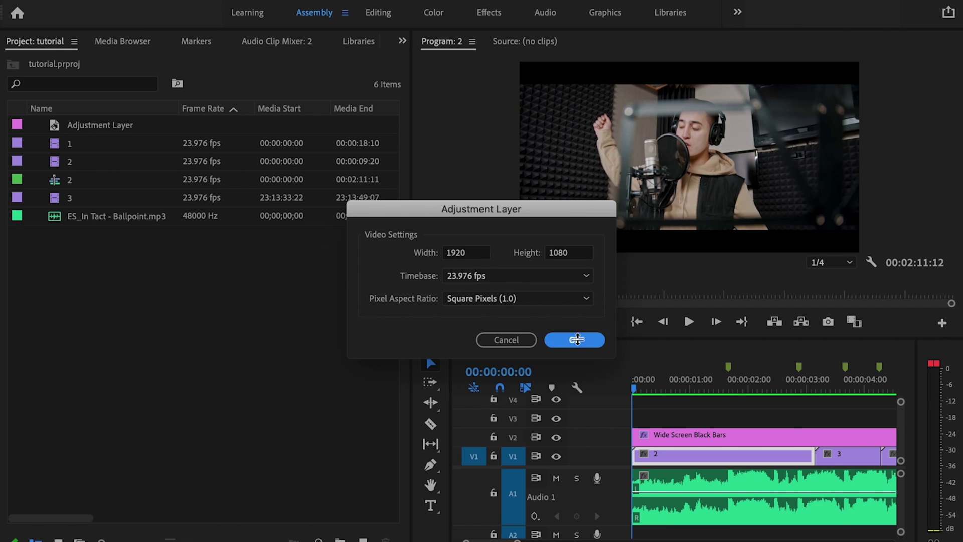
{"action": "left_click", "coordinate": [577, 341]}
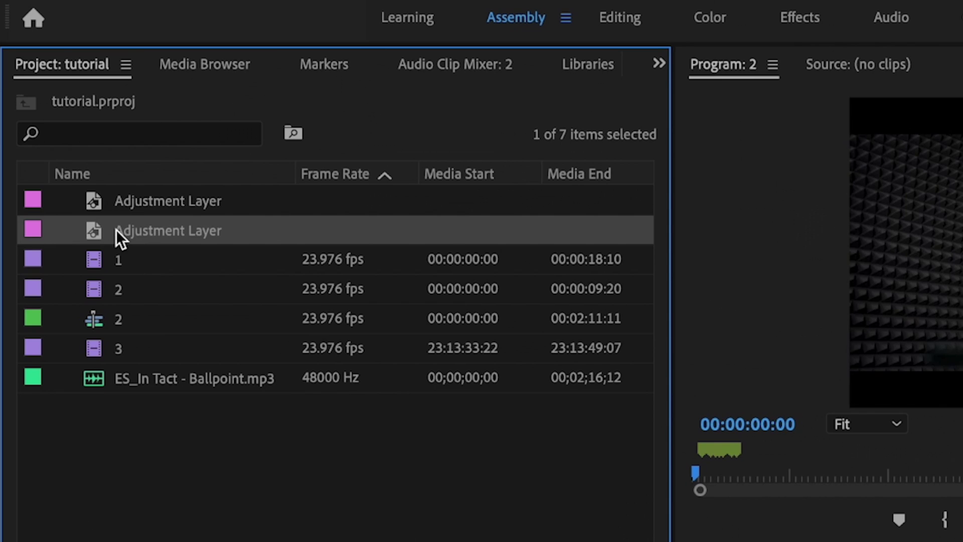
{"action": "left_click_drag", "start_coordinate": [116, 229], "coordinate": [583, 302]}
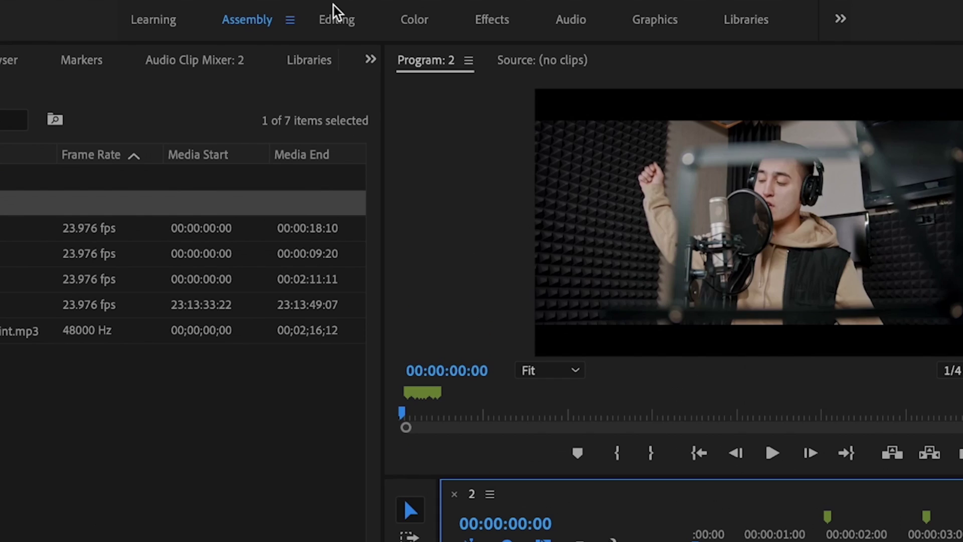
{"action": "left_click", "coordinate": [335, 27]}
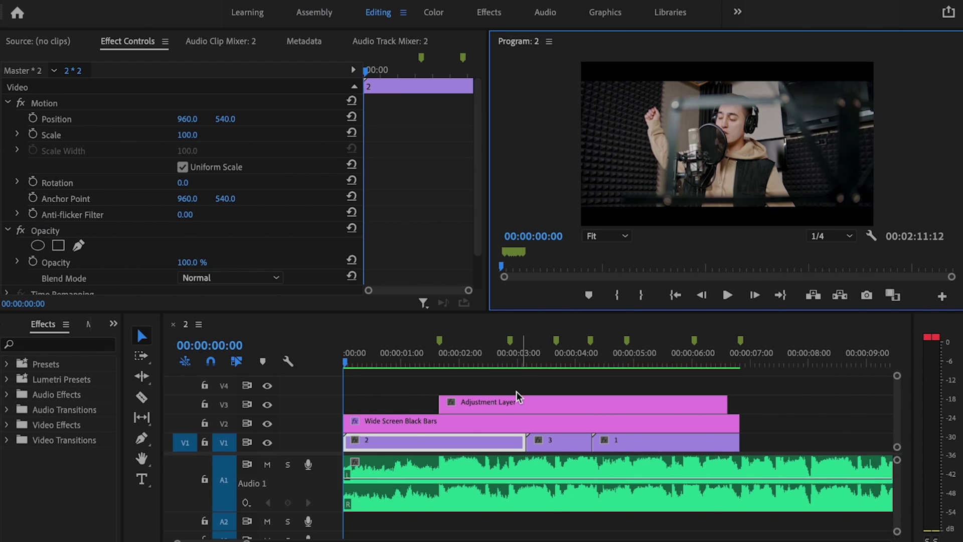
Find Directional Blur in the Effects panel and apply it to the adjustment layer
{"action": "left_click", "coordinate": [517, 396]}
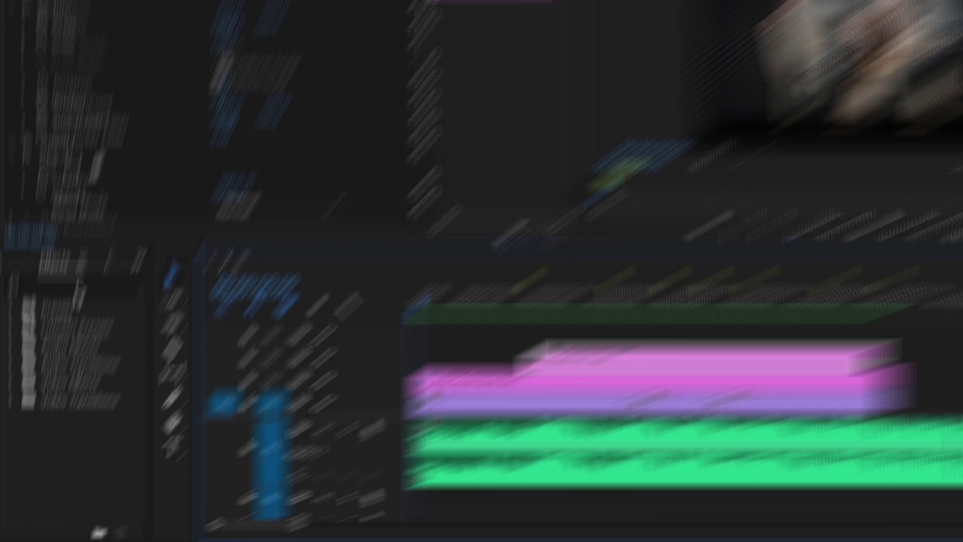
{"action": "left_click", "coordinate": [60, 345]}
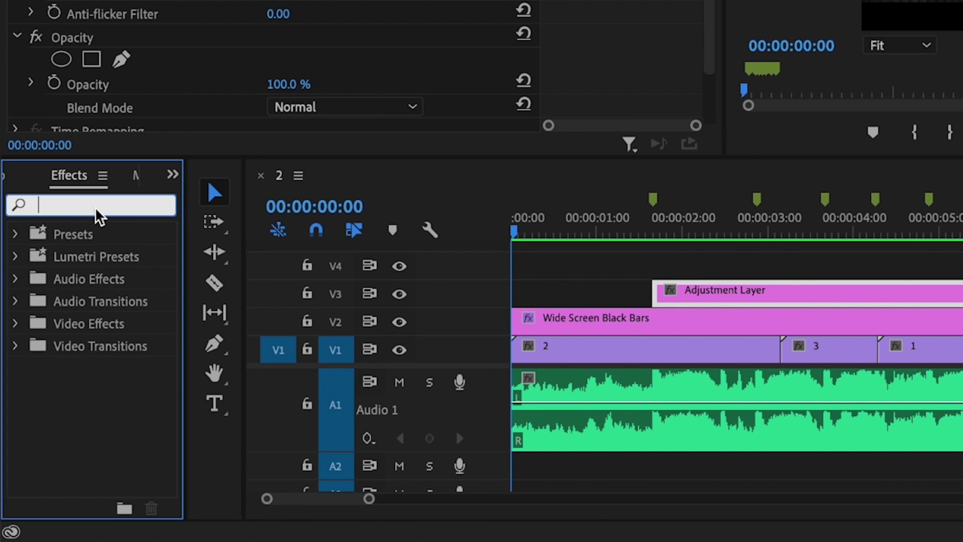
{"action": "type", "text": "directi"}
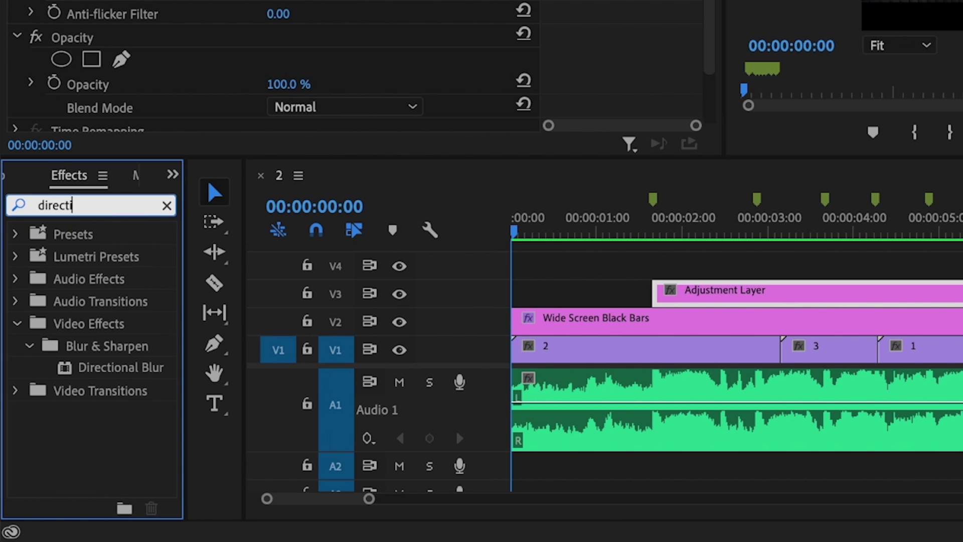
{"action": "left_click_drag", "start_coordinate": [120, 368], "coordinate": [722, 296]}
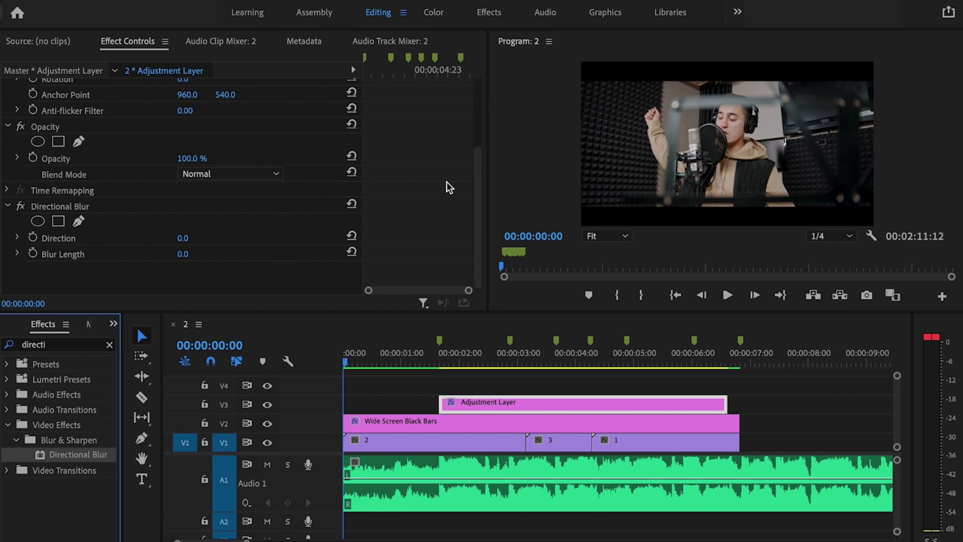
Set Blur Length to 30 and check the blur at the first bass marker
{"action": "left_click", "coordinate": [182, 254]}
{"action": "type", "text": "30"}
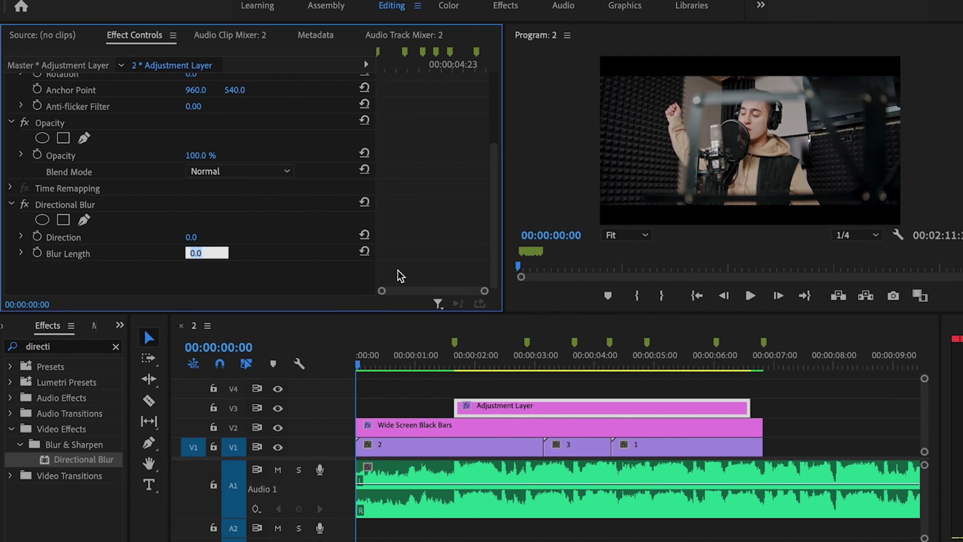
{"action": "key", "text": "Return"}
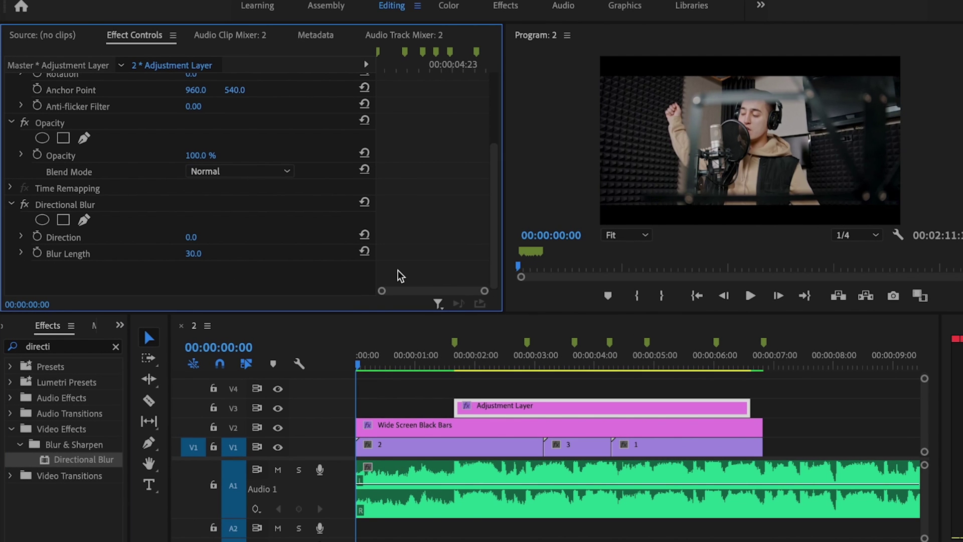
{"action": "left_click", "coordinate": [454, 346]}
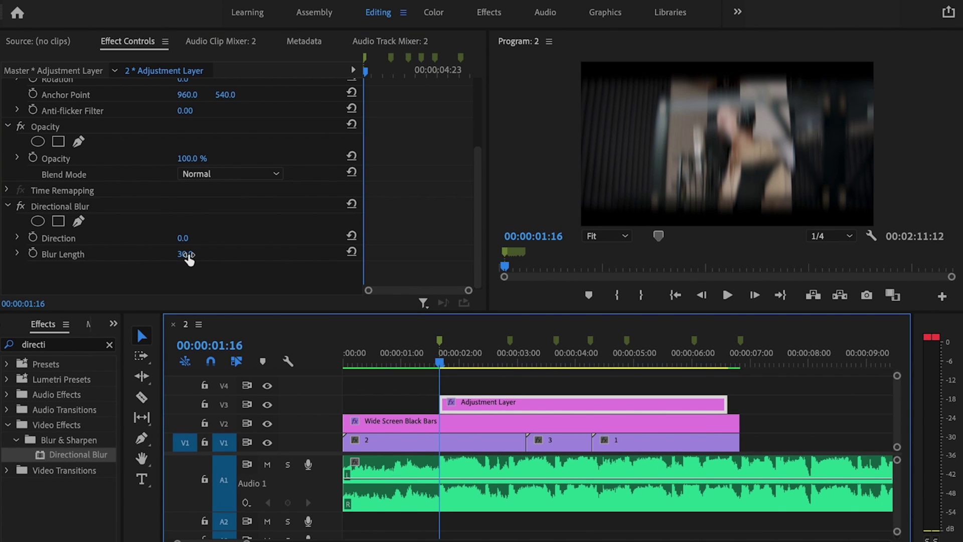
{"action": "mouse_move", "coordinate": [187, 255]}
{"action": "left_mouse_down"}
{"action": "mouse_move", "coordinate": [257, 256]}
{"action": "mouse_move", "coordinate": [188, 255]}
{"action": "left_mouse_up"}
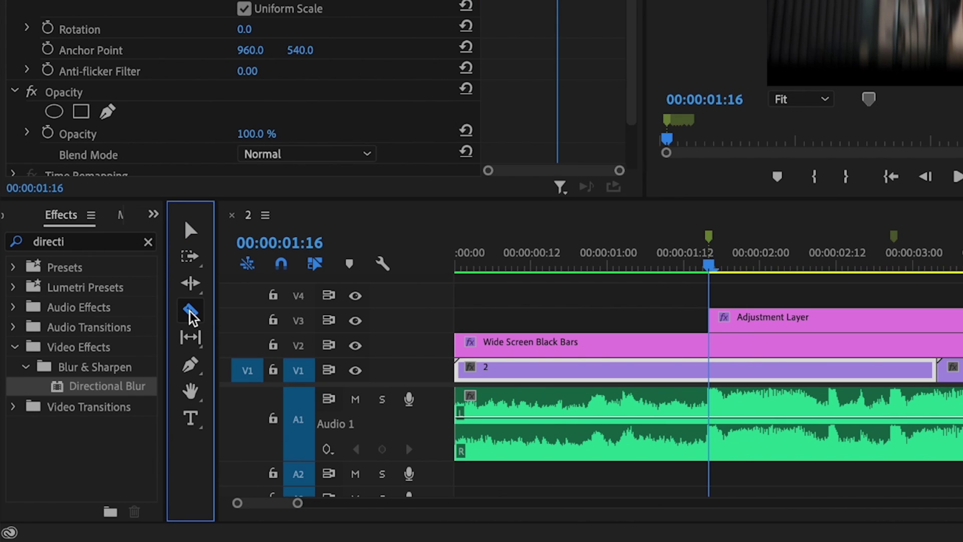
Razor the adjustment layer into one-frame slivers starting at 01:17, one cut per frame
{"action": "left_click", "coordinate": [714, 264]}
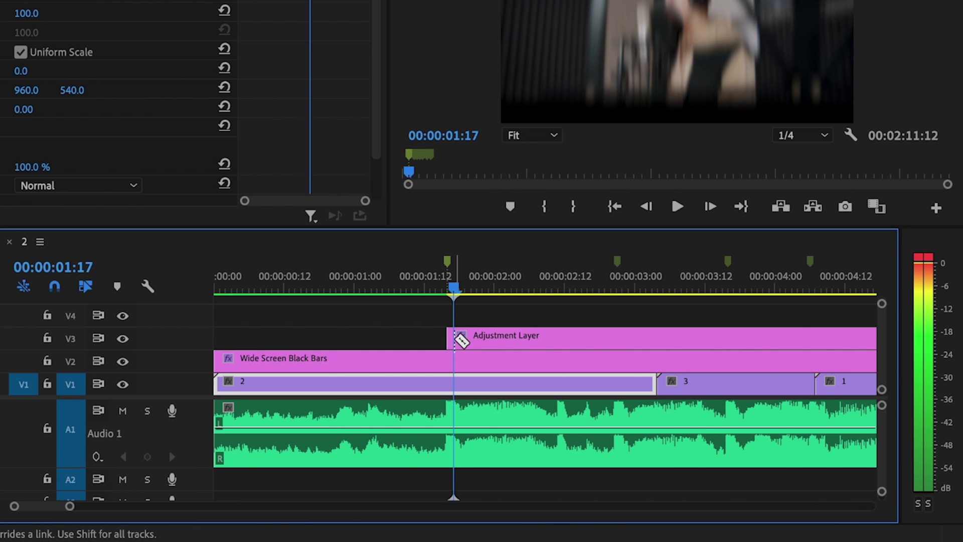
{"action": "left_click", "coordinate": [456, 338]}
{"action": "key", "text": "Right"}
{"action": "left_click", "coordinate": [460, 338]}
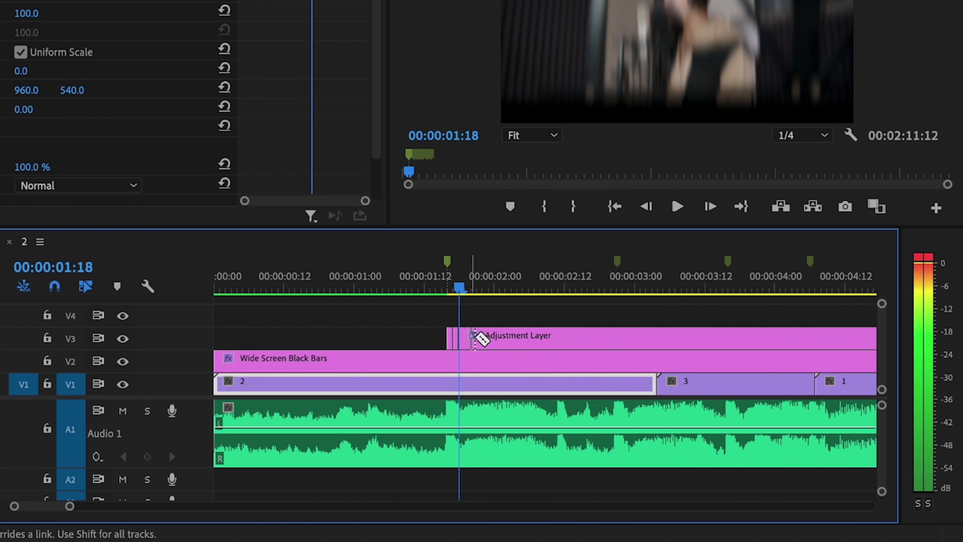
{"action": "key", "text": "Right"}
{"action": "left_click", "coordinate": [466, 338]}
{"action": "key", "text": "Right"}
{"action": "left_click", "coordinate": [476, 338]}
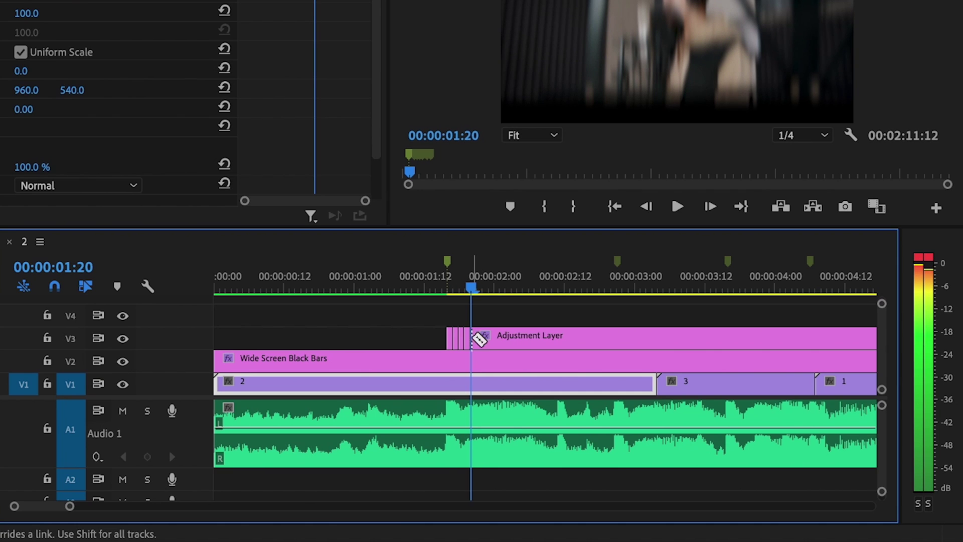
{"action": "key", "text": "Right"}
{"action": "left_click", "coordinate": [483, 339]}
{"action": "key", "text": "Right"}
{"action": "left_click", "coordinate": [487, 339]}
{"action": "key", "text": "Right"}
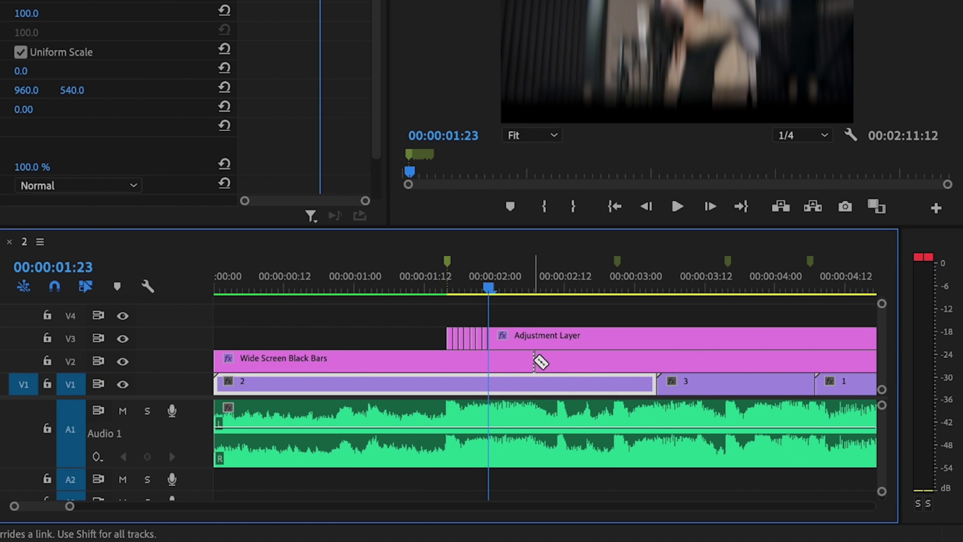
Delete the leftover layer and in-between slivers, keeping three, and park the playhead at 01:10
{"action": "key", "text": "v"}
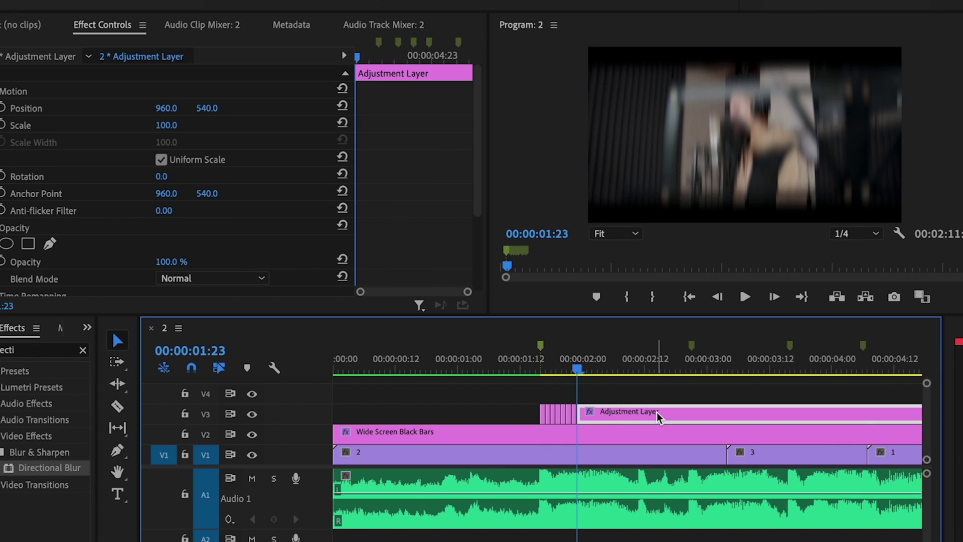
{"action": "key", "text": "Delete"}
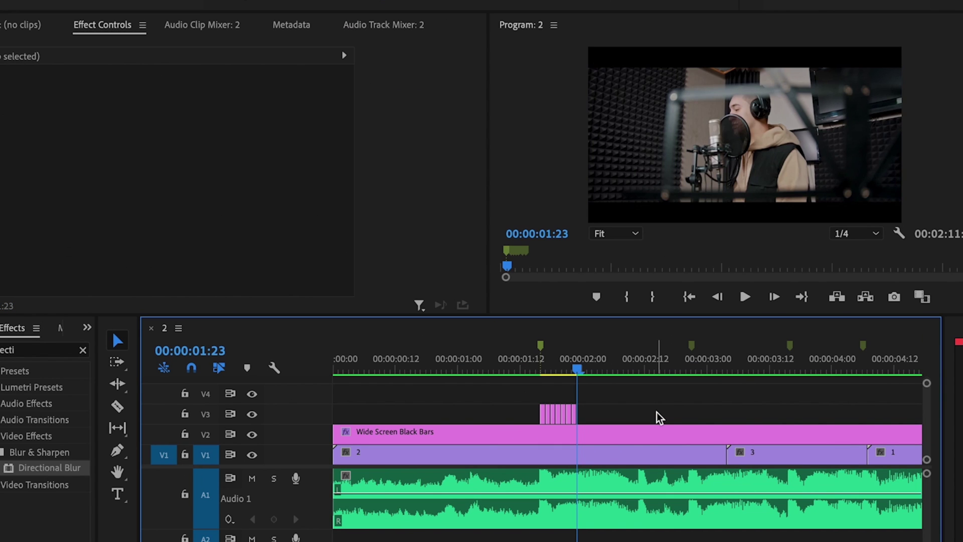
{"action": "scroll", "coordinate": [551, 417], "scroll_direction": "up", "scroll_amount": 4}
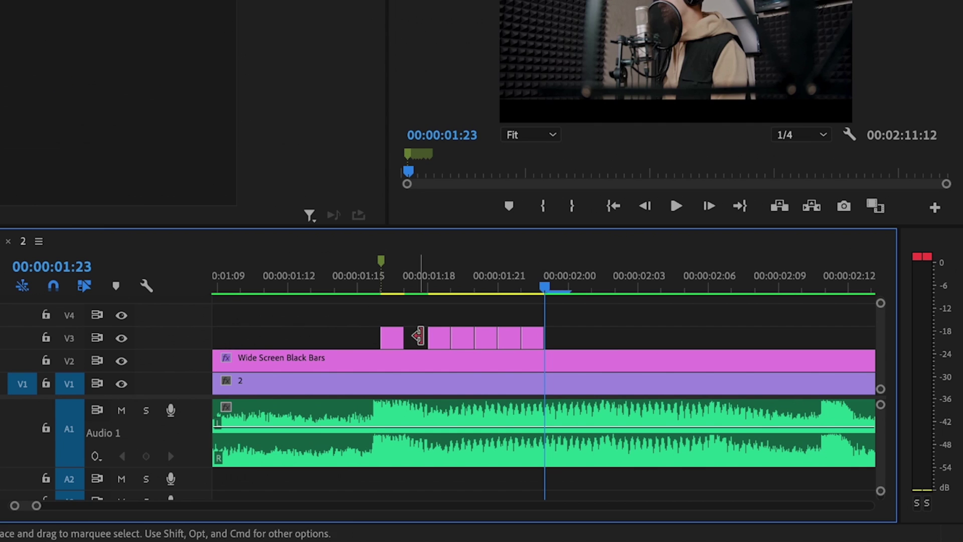
{"action": "left_click", "coordinate": [472, 380]}
{"action": "key", "text": "Delete"}
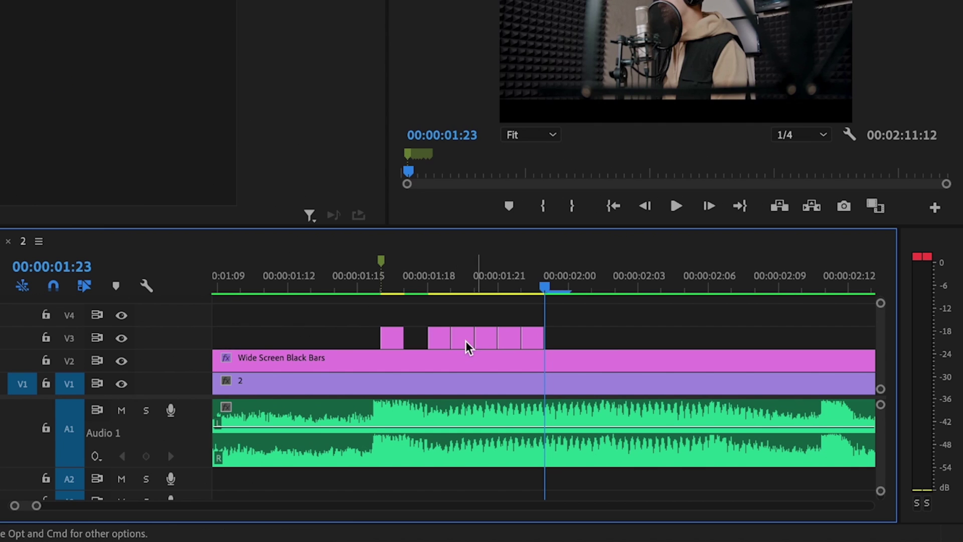
{"action": "left_click", "coordinate": [514, 381]}
{"action": "key", "text": "Delete"}
{"action": "left_click_drag", "start_coordinate": [605, 344], "coordinate": [501, 341]}
{"action": "key", "text": "Delete"}
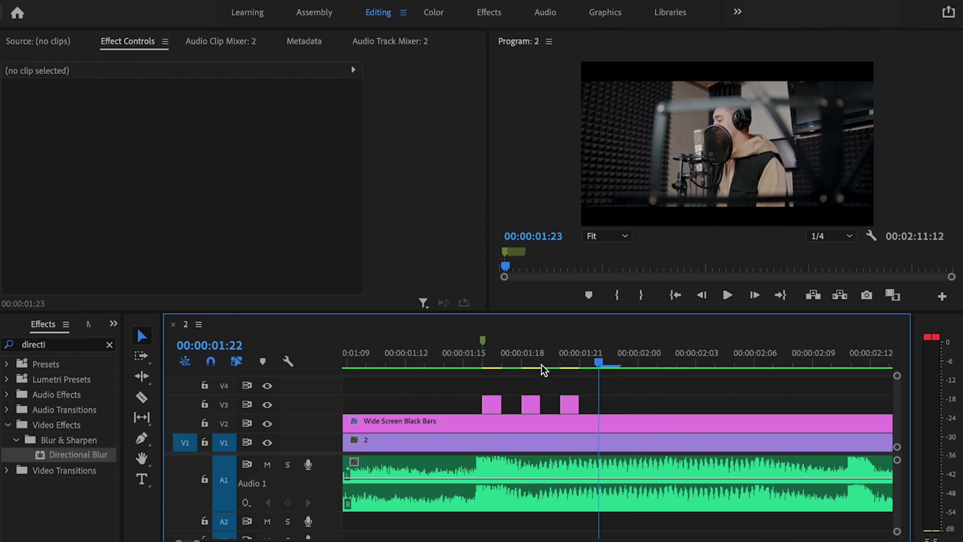
{"action": "left_click_drag", "start_coordinate": [454, 297], "coordinate": [247, 268]}
{"action": "left_click", "coordinate": [370, 346]}
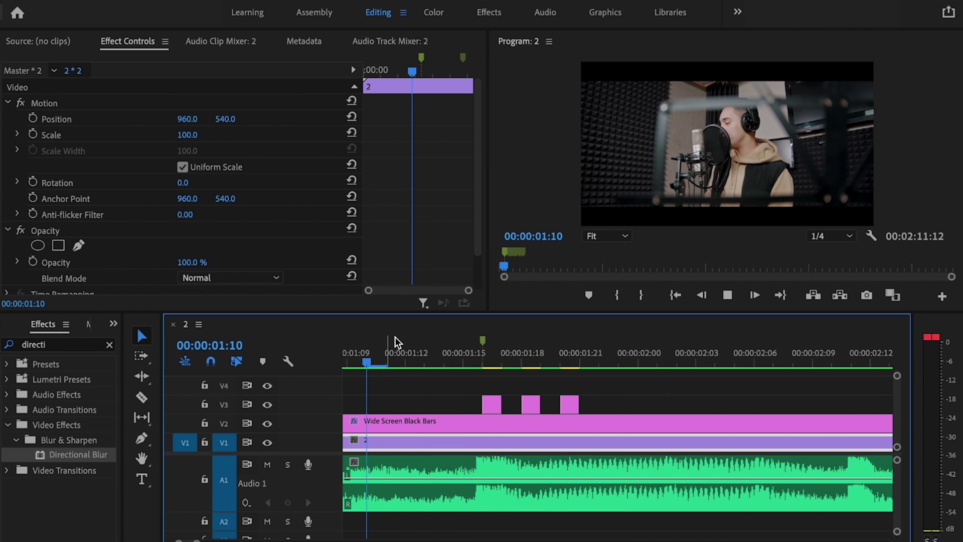
Preview the shake effect and move the playhead to the next bass marker
{"action": "key", "text": "space"}
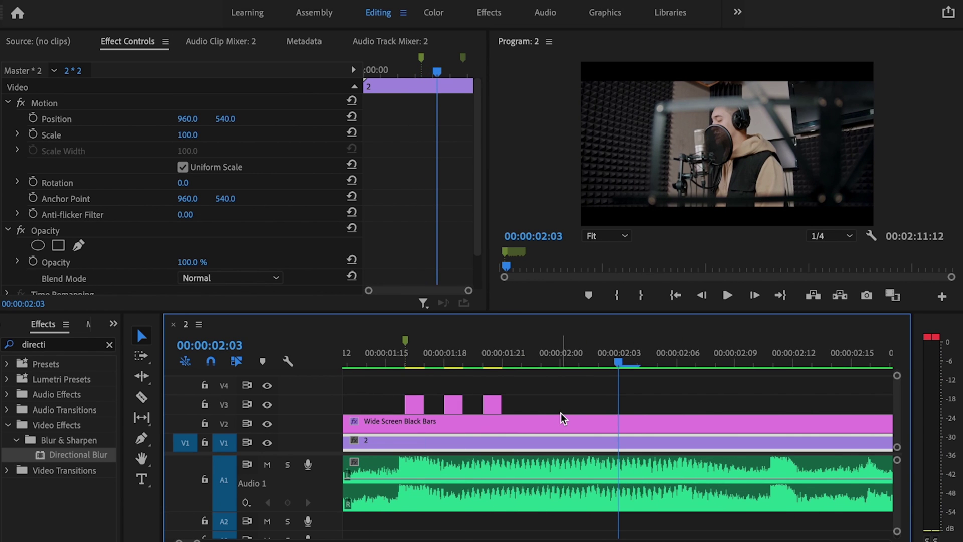
{"action": "scroll", "coordinate": [561, 418], "scroll_direction": "down", "scroll_amount": 3}
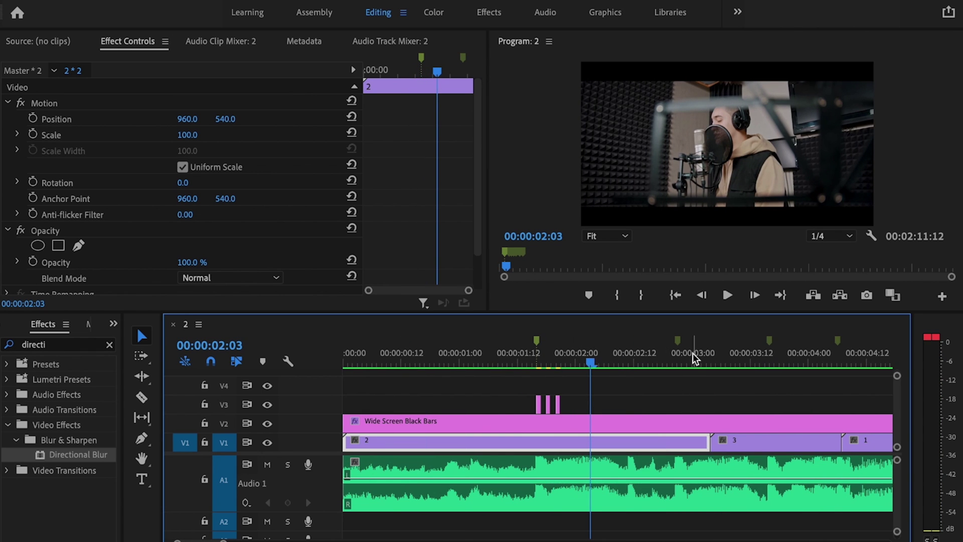
{"action": "left_click", "coordinate": [678, 352]}
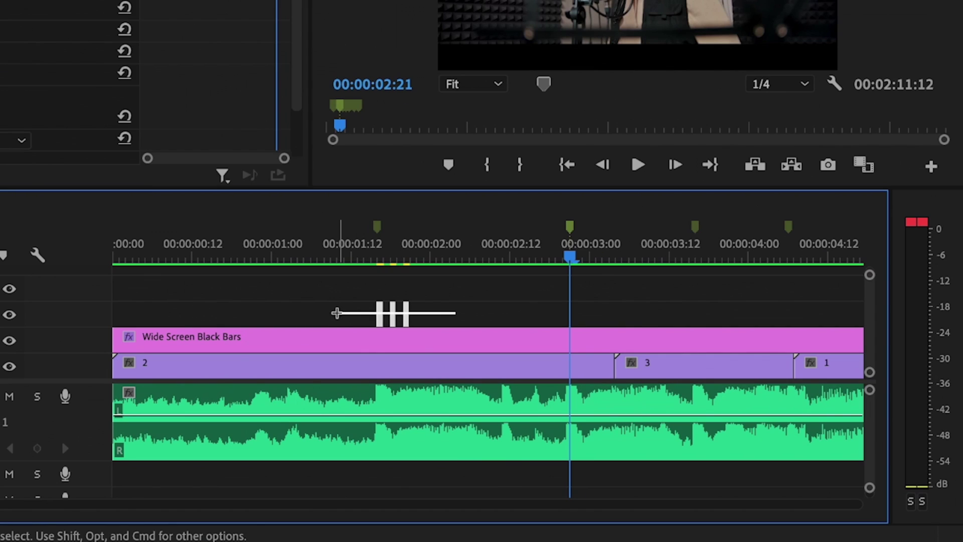
{"action": "left_click", "coordinate": [336, 313]}
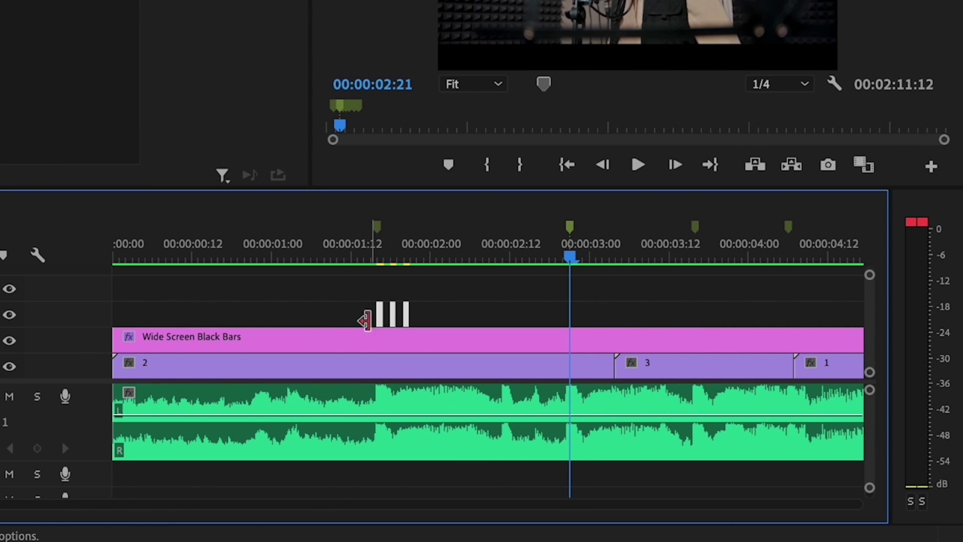
Alt-drag copies of the three-sliver group onto the following markers, including 03:16, and preview
{"action": "key", "text": "alt"}
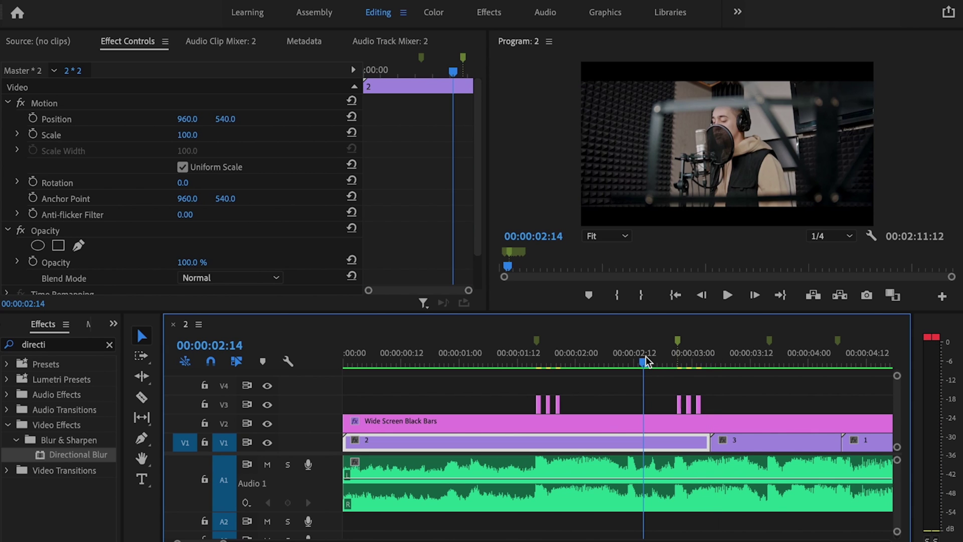
{"action": "left_click", "coordinate": [771, 353]}
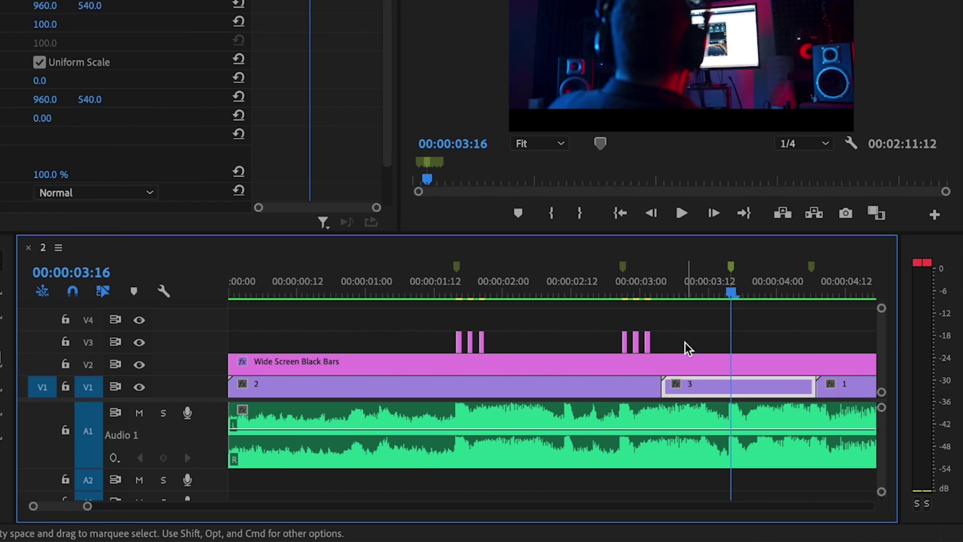
{"action": "left_click_drag", "start_coordinate": [688, 348], "coordinate": [757, 349]}
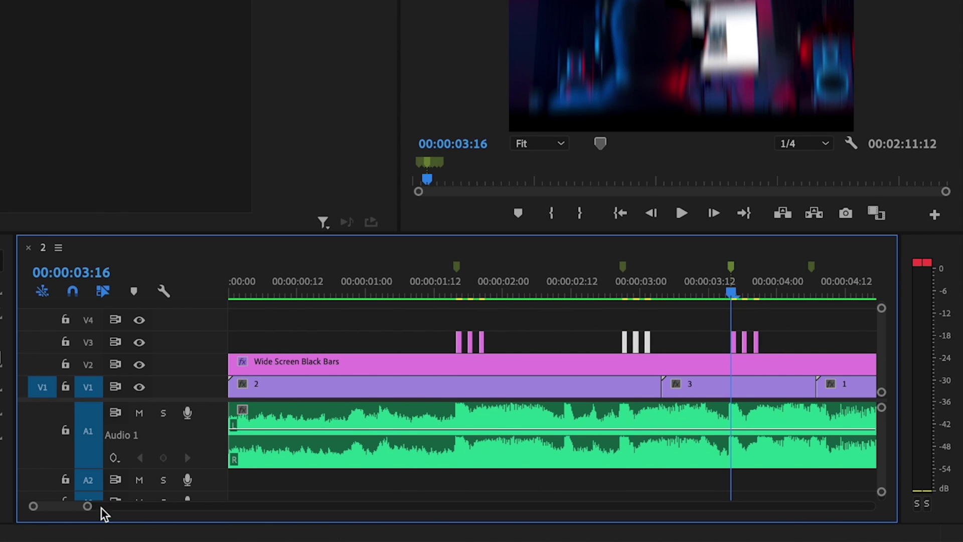
{"action": "scroll", "coordinate": [65, 511], "scroll_direction": "right", "scroll_amount": 5}
{"action": "left_click_drag", "start_coordinate": [440, 346], "coordinate": [521, 351]}
{"action": "key", "text": "space"}
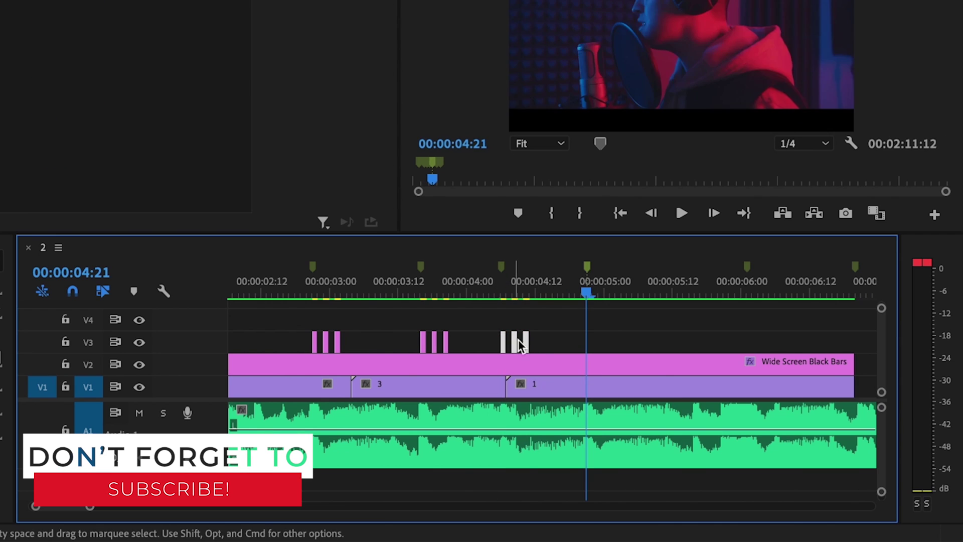